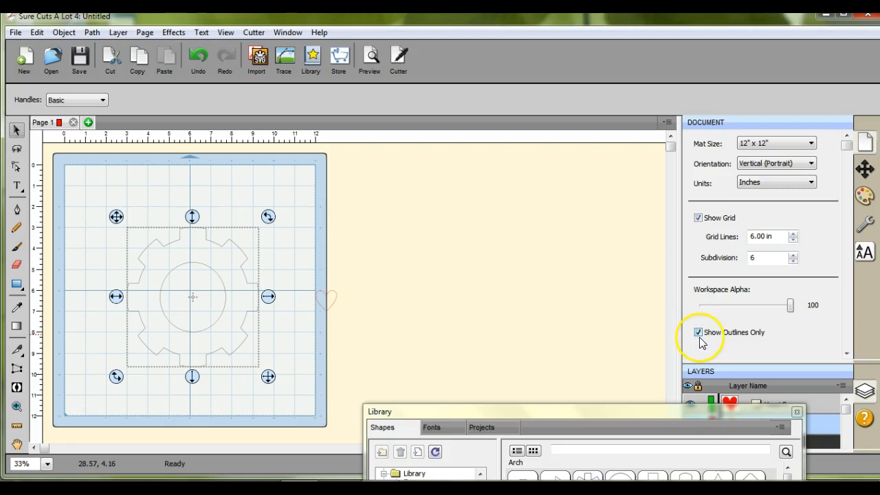
# Turn off the outlines-only display so the shapes appear filled, and preview the page's cut lines
pyautogui.click(699, 333)
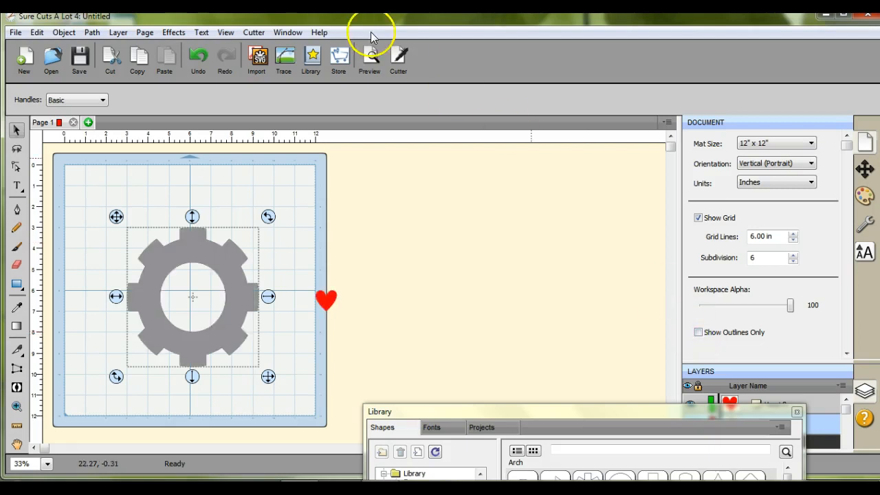
pyautogui.click(369, 58)
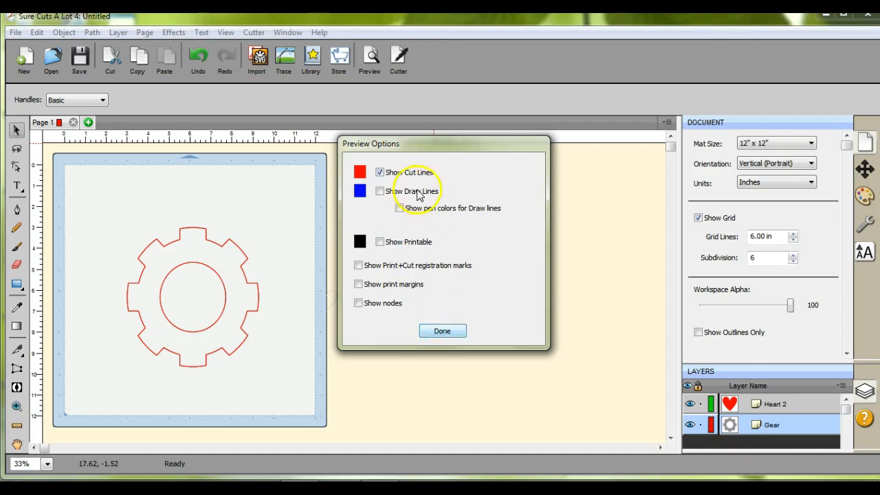
pyautogui.click(443, 331)
# Move the red heart onto the gear's lower-right part, at about X 7.22 in, Y 7.64 in, and preview the cut lines
pyautogui.moveTo(326, 301); pyautogui.dragTo(227, 336)
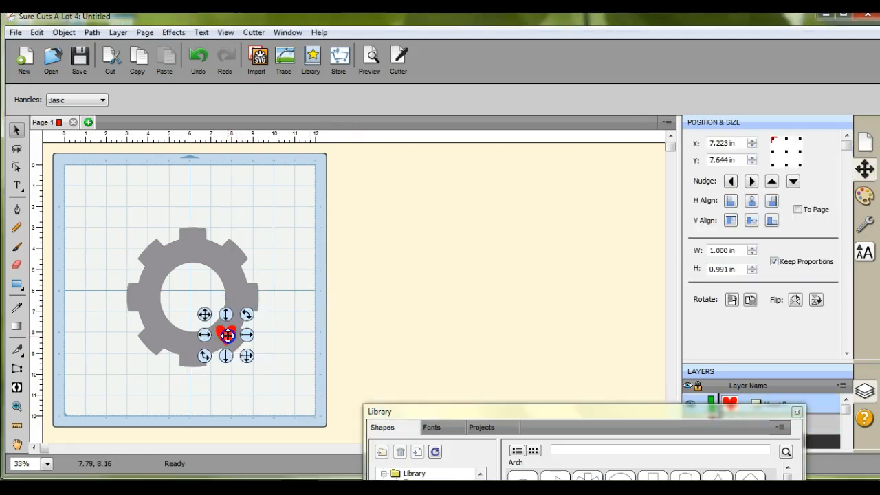
pyautogui.click(373, 53)
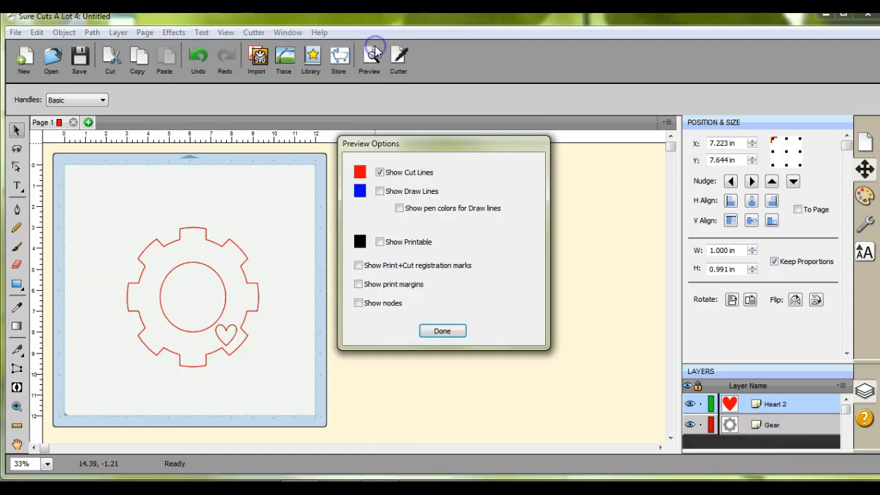
pyautogui.click(442, 332)
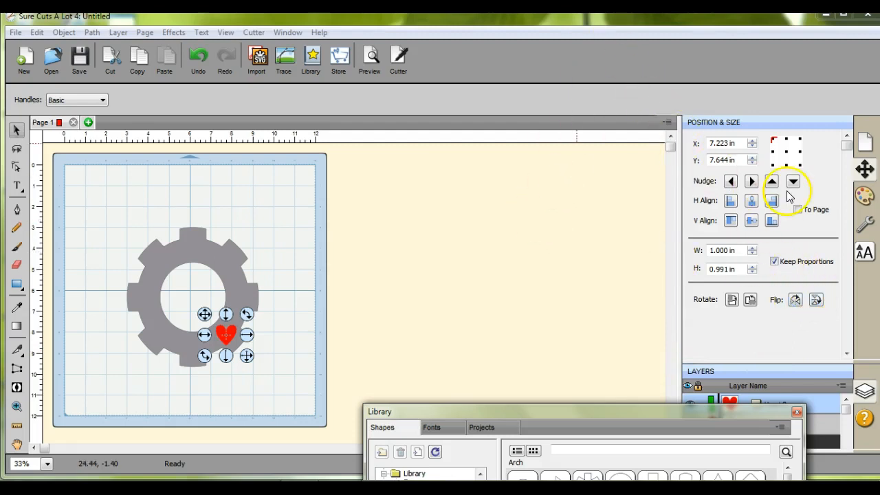
# Set the document's mat size to 12" x 24" and its orientation to Horizontal (Landscape)
pyautogui.click(864, 143)
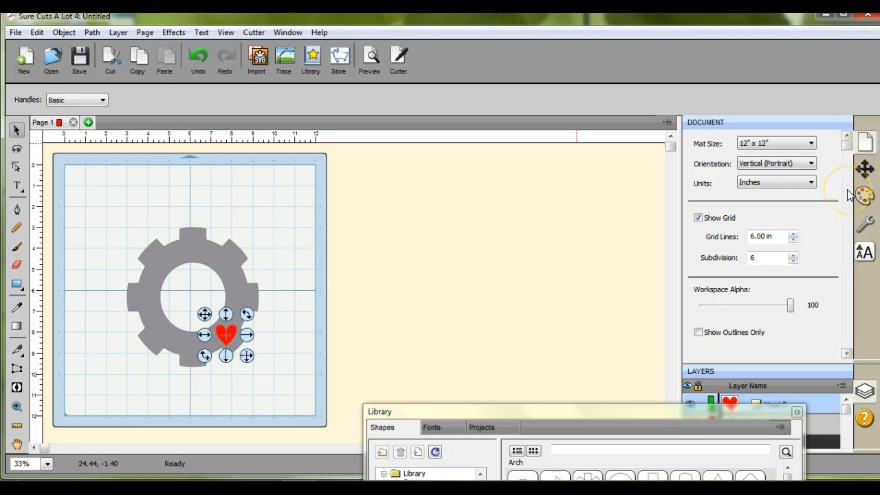
pyautogui.click(809, 145)
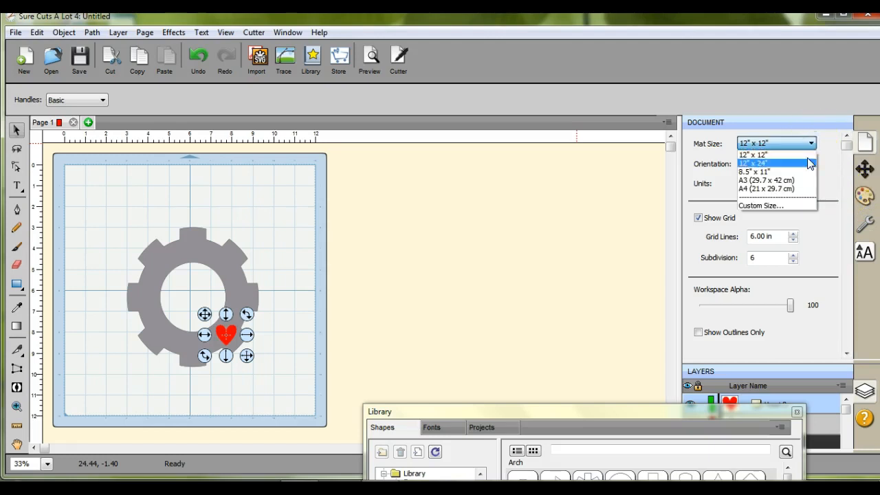
pyautogui.click(808, 163)
pyautogui.click(811, 164)
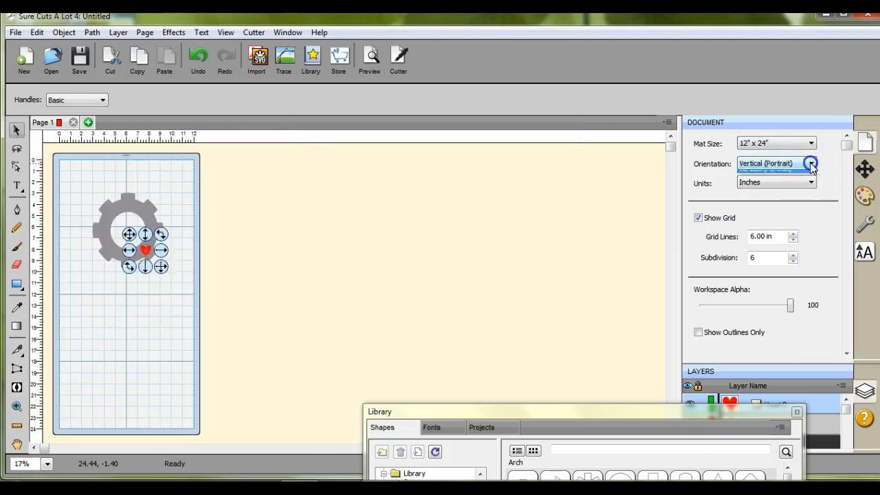
pyautogui.click(790, 172)
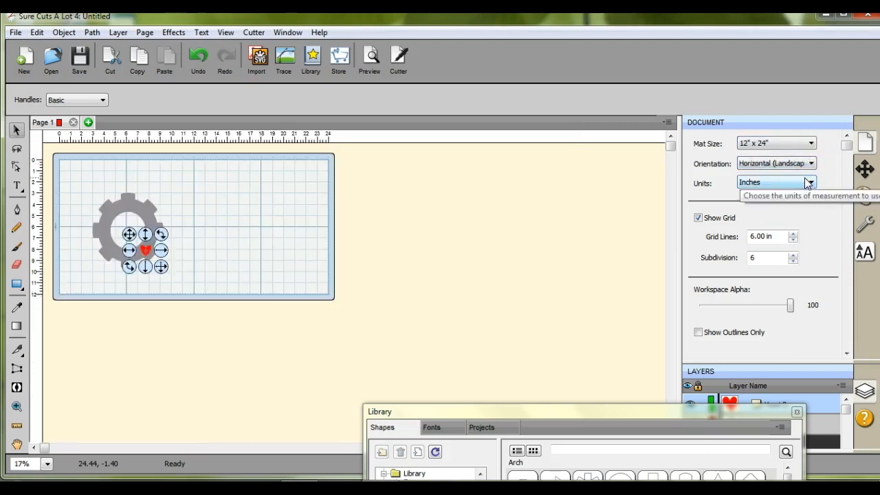
# Deselect the heart and return the mat orientation to Vertical (Portrait), keeping the units in inches
pyautogui.click(247, 304)
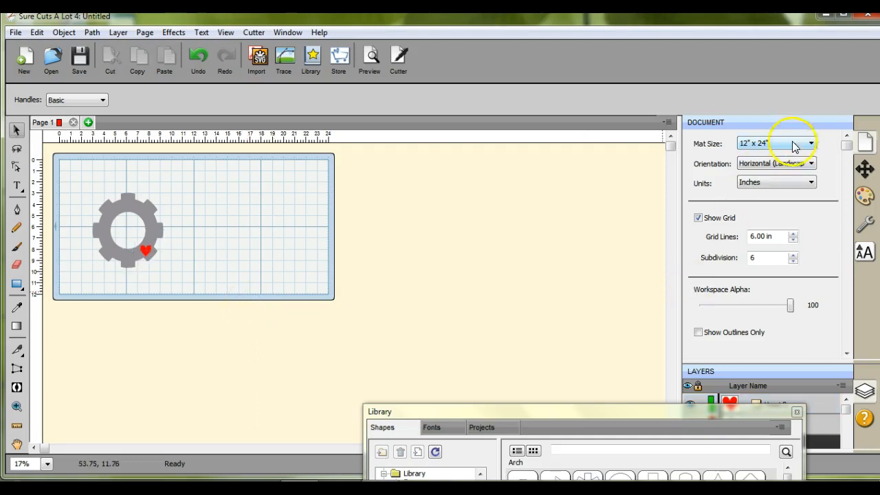
pyautogui.click(812, 164)
pyautogui.click(798, 184)
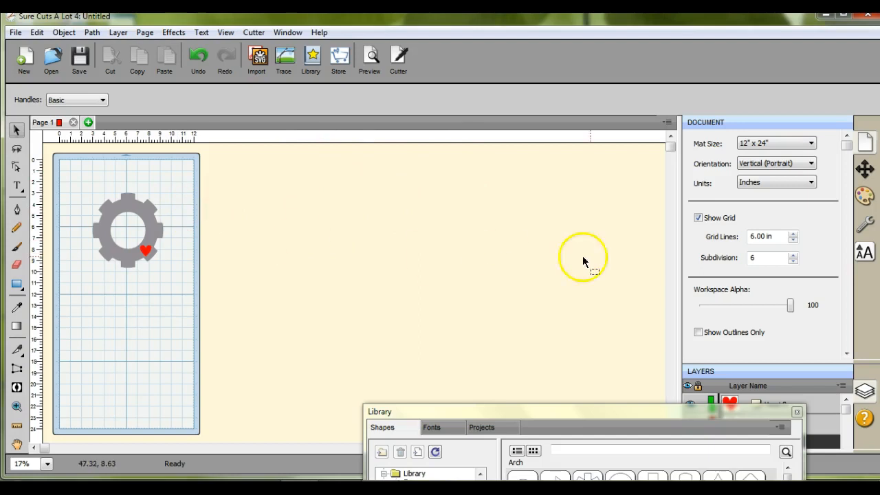
pyautogui.click(811, 181)
pyautogui.click(810, 181)
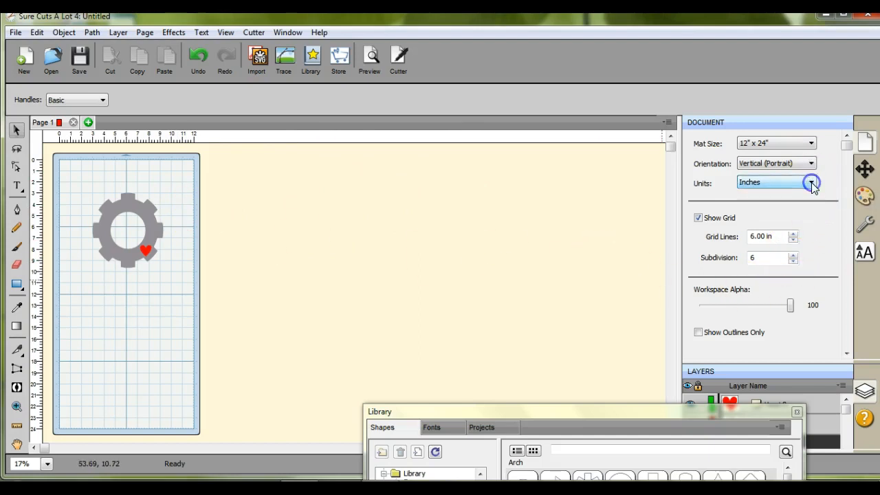
# With nothing selected, set the fill to None and keep the stroke as Color
pyautogui.click(865, 169)
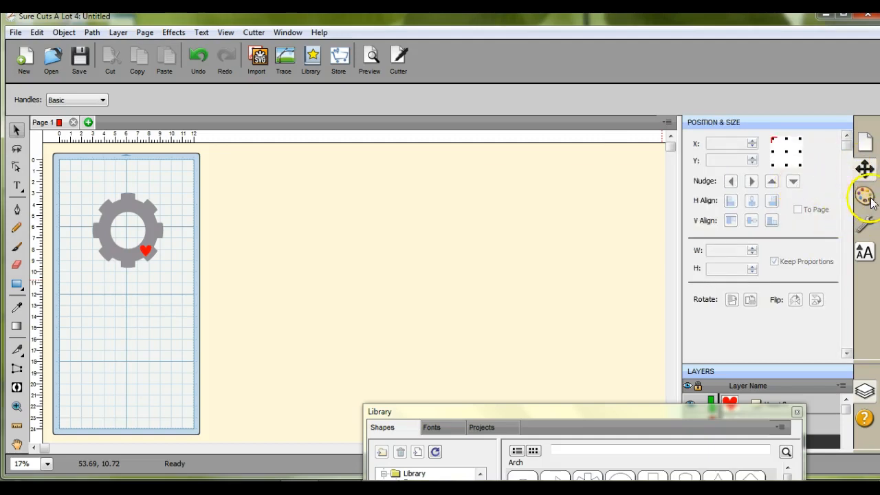
pyautogui.click(868, 198)
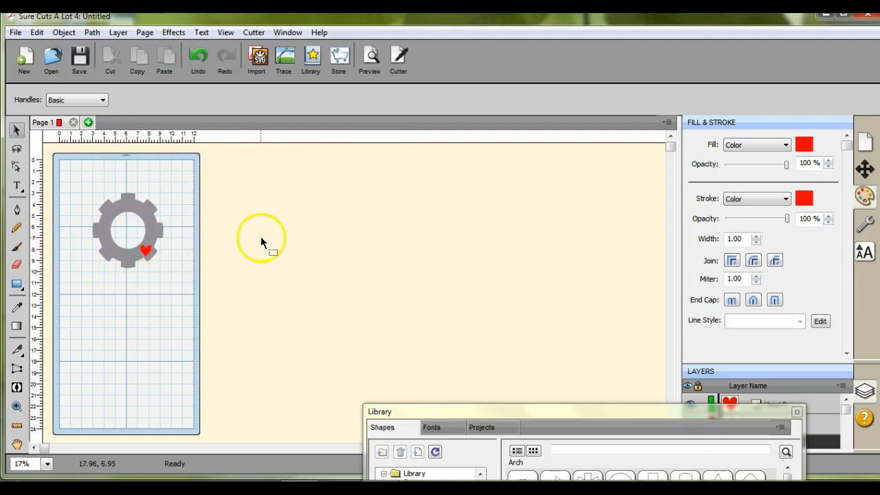
pyautogui.click(786, 146)
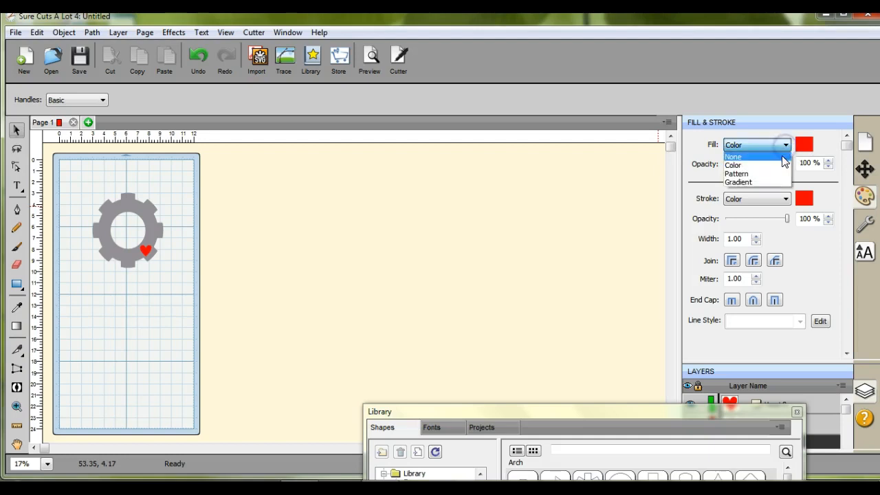
pyautogui.click(781, 158)
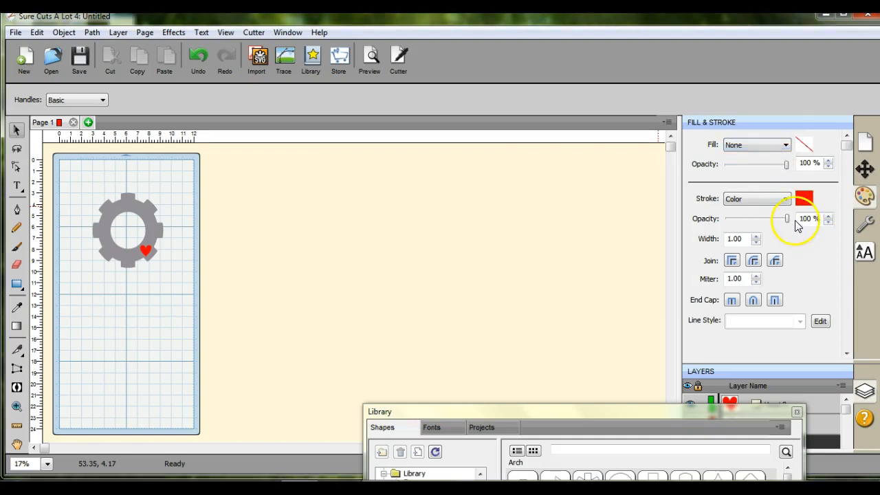
pyautogui.click(785, 198)
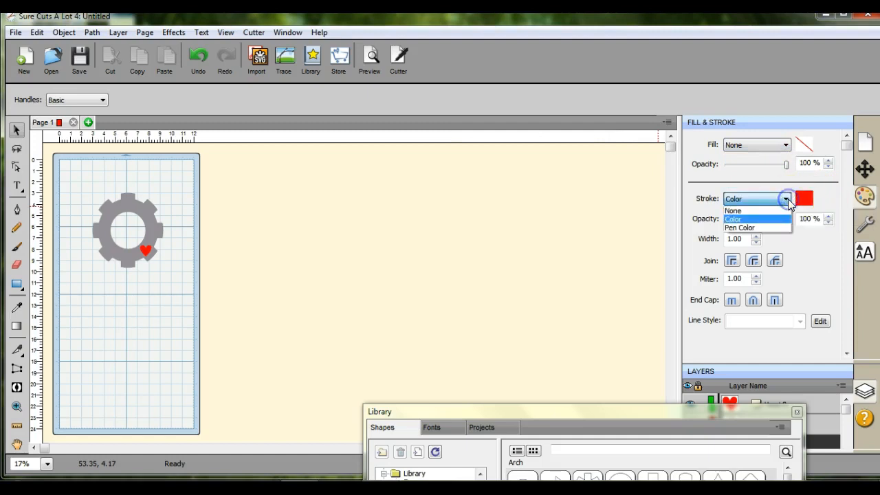
pyautogui.click(785, 198)
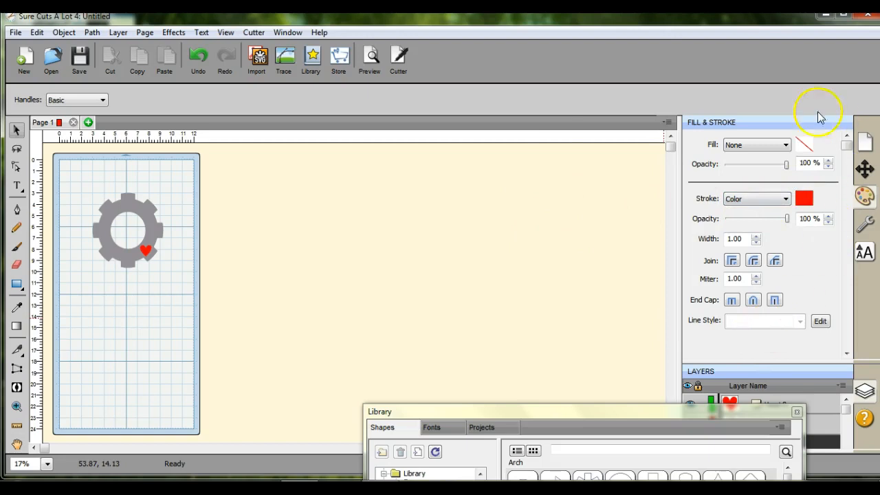
# Try a solid white color as the fill and return the fill to None
pyautogui.click(786, 144)
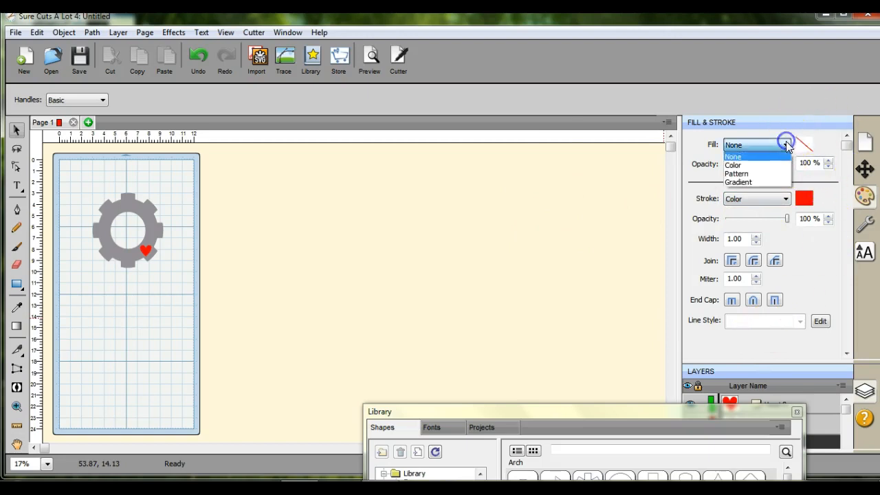
pyautogui.click(783, 167)
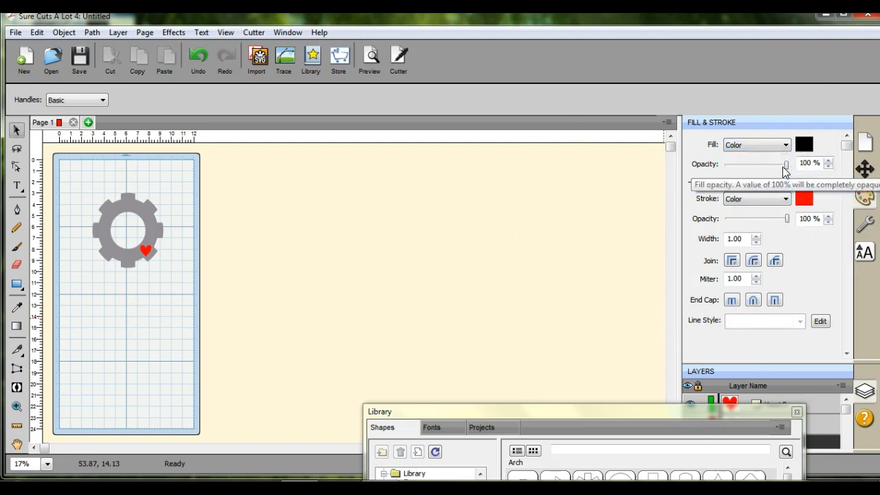
pyautogui.click(804, 146)
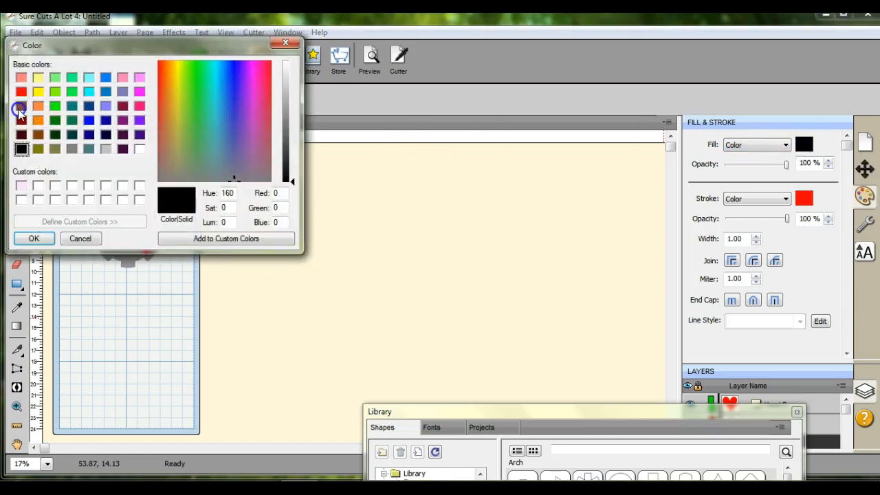
pyautogui.click(141, 149)
pyautogui.click(32, 238)
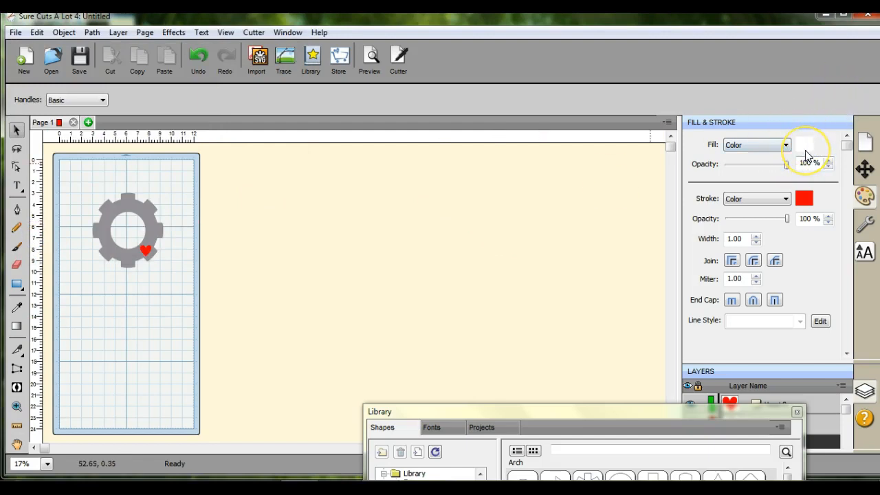
pyautogui.click(785, 145)
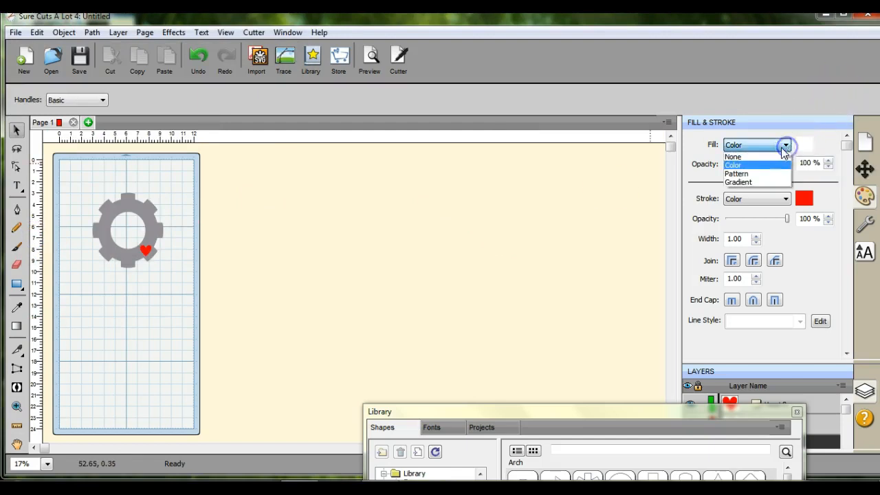
pyautogui.click(768, 157)
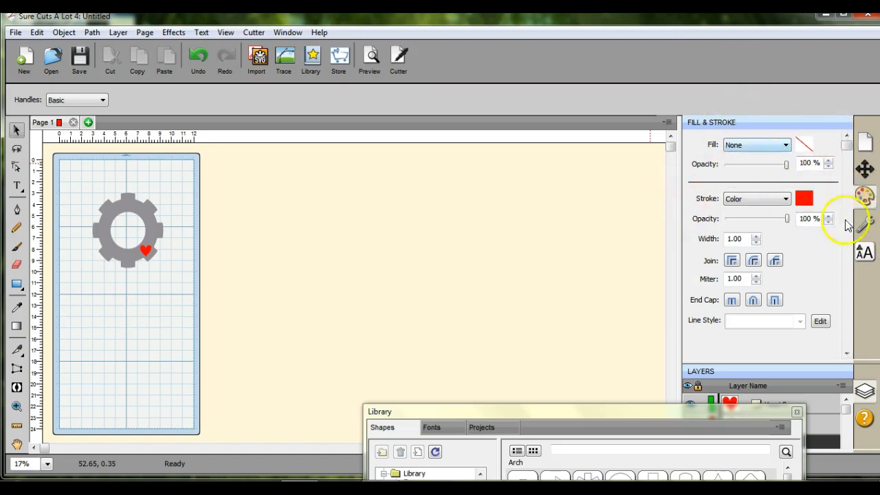
pyautogui.click(865, 224)
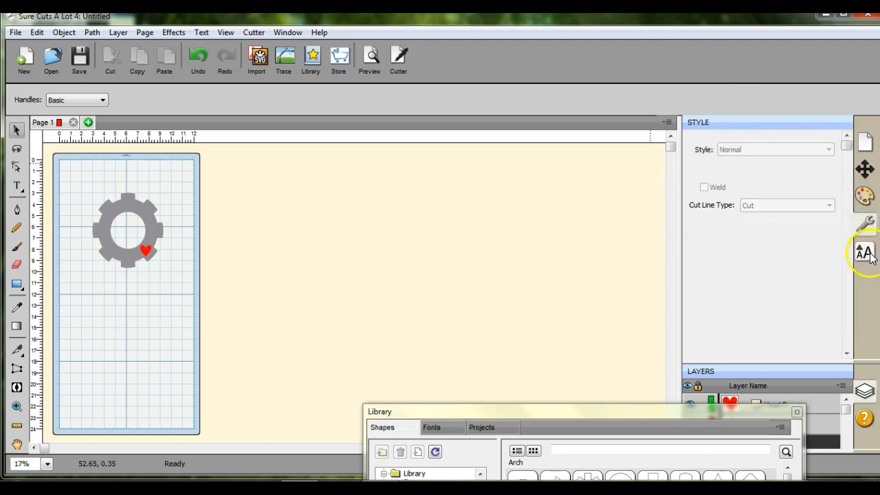
pyautogui.click(868, 254)
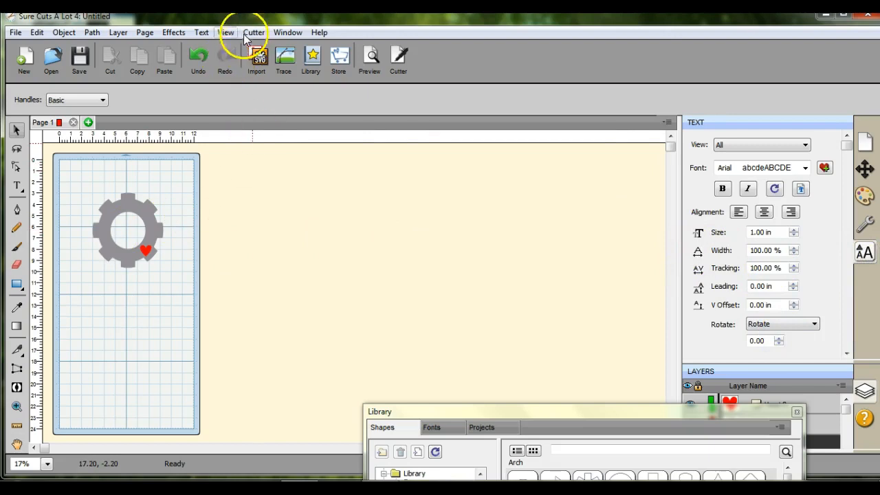
pyautogui.click(201, 33)
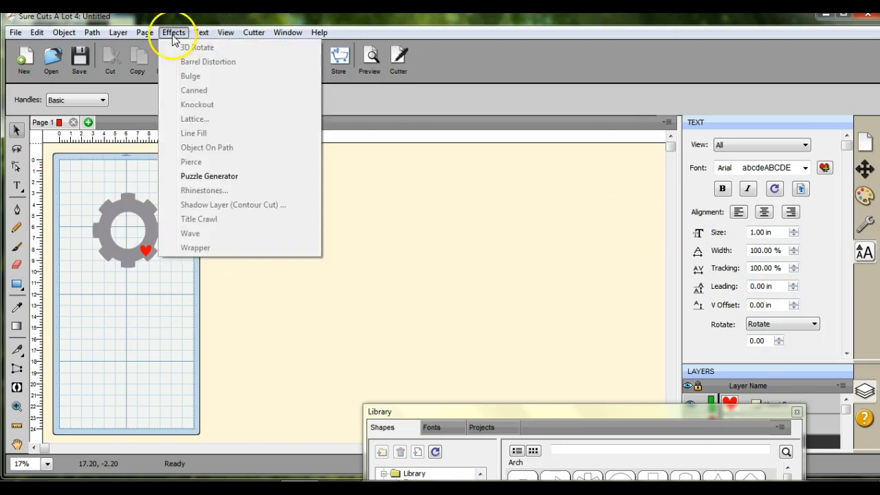
pyautogui.click(218, 288)
# Select the gear and heart together and flip them horizontally
pyautogui.moveTo(79, 165); pyautogui.dragTo(161, 314)
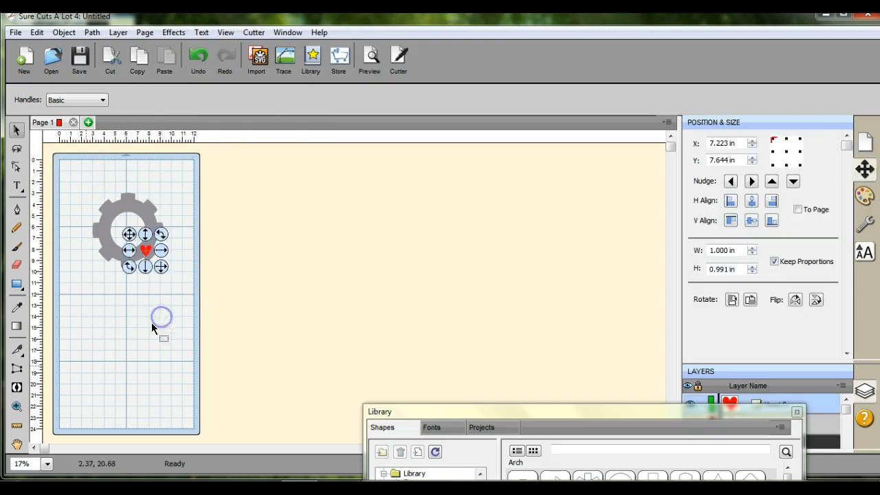
pyautogui.click(30, 458)
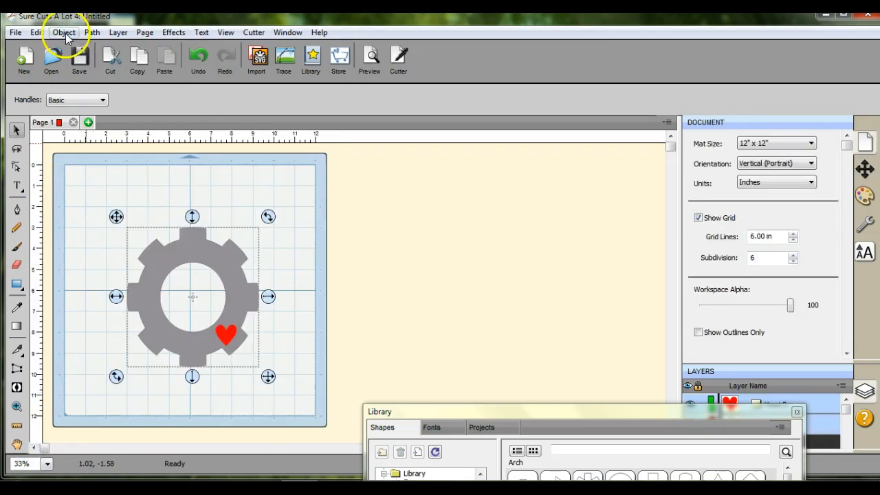
pyautogui.click(64, 32)
pyautogui.moveTo(142, 49)
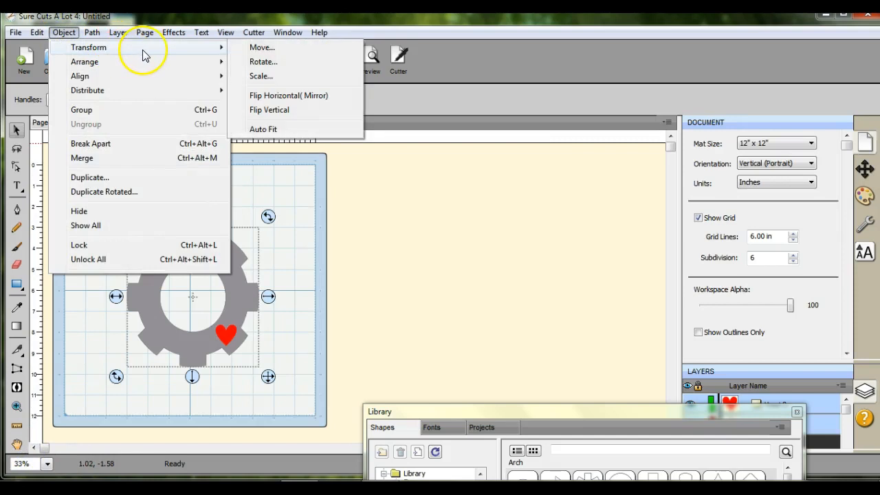
pyautogui.click(275, 96)
pyautogui.rightClick(198, 246)
pyautogui.moveTo(270, 251)
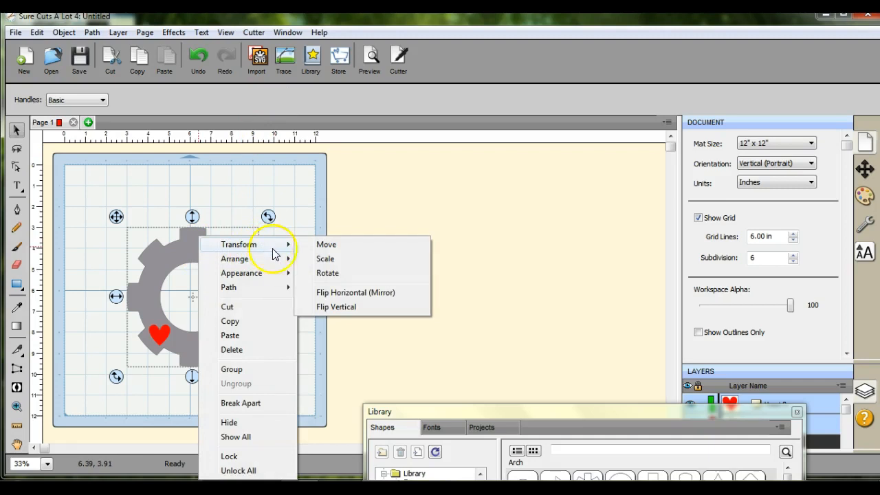
pyautogui.moveTo(288, 263)
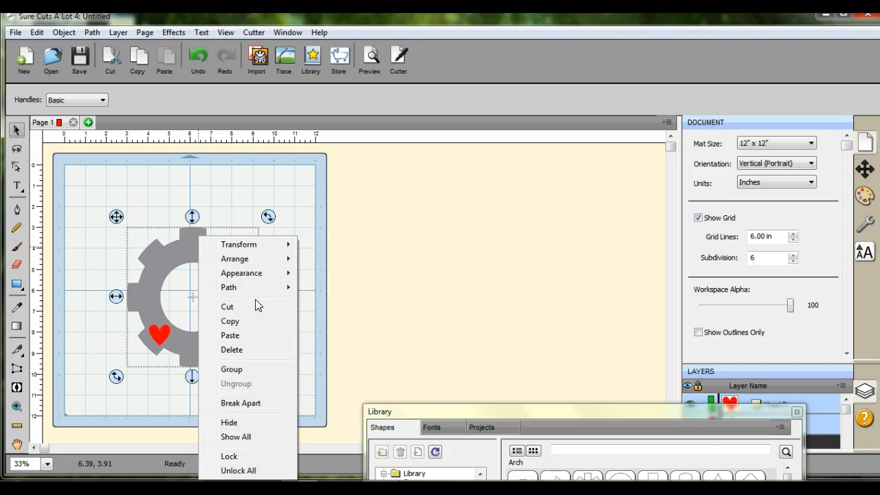
# Try duplicating the gear and heart into 3 columns and 2 rows, and cancel the duplication
pyautogui.click(60, 32)
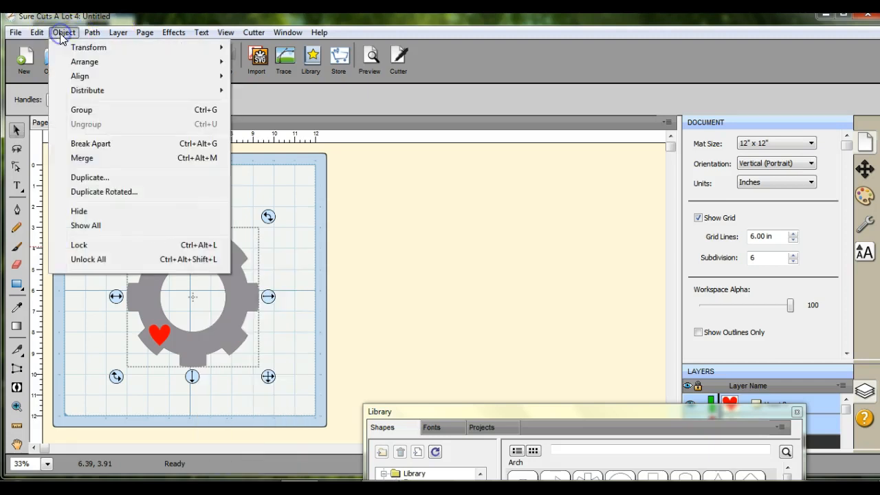
pyautogui.click(90, 178)
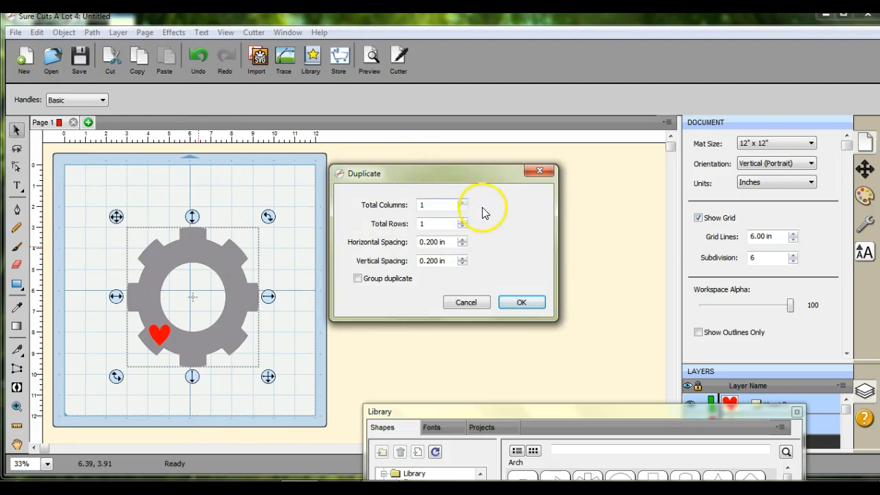
pyautogui.click(462, 202)
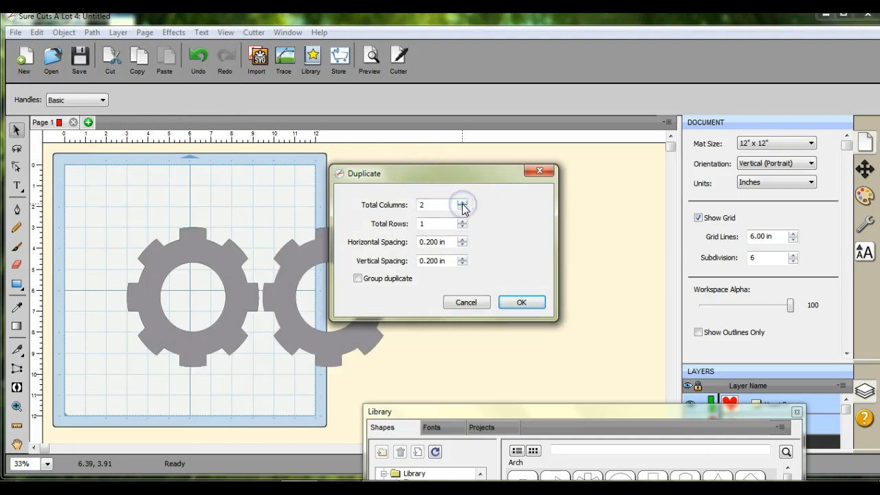
pyautogui.click(463, 203)
pyautogui.click(463, 221)
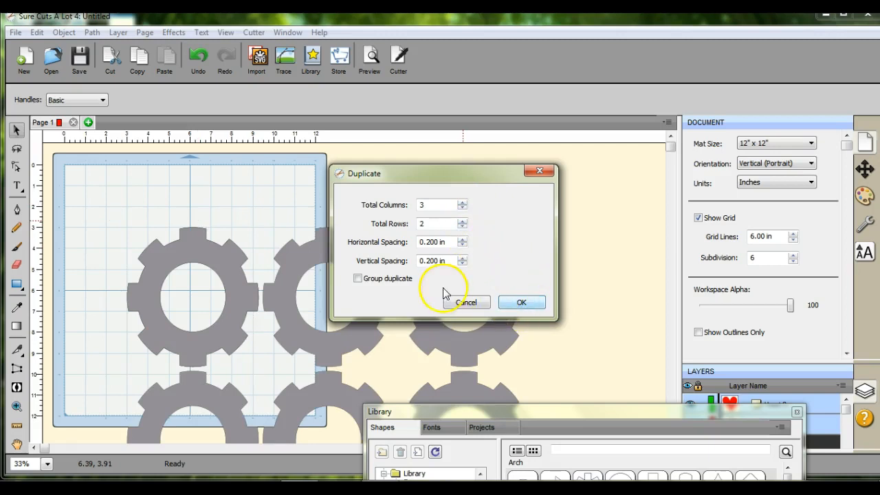
pyautogui.click(461, 303)
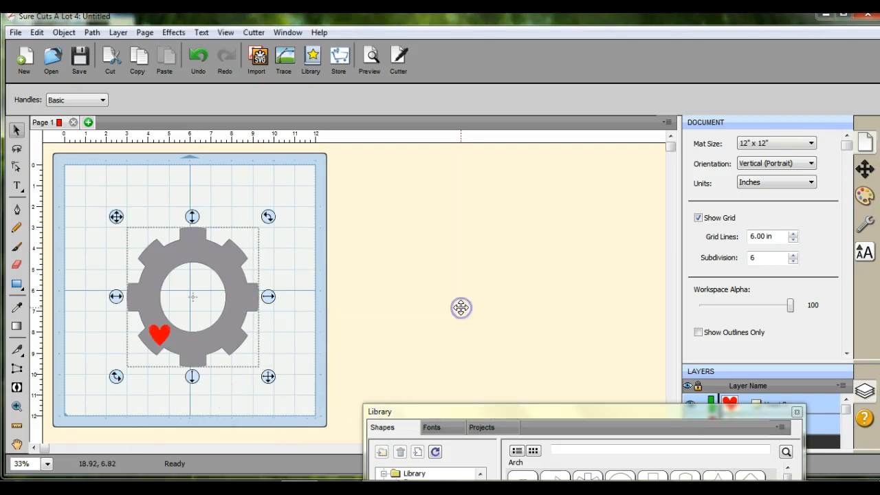
# Move the gear off the right edge of the mat and enlarge the heart to about 6.15 by 6.61 in
pyautogui.click(61, 32)
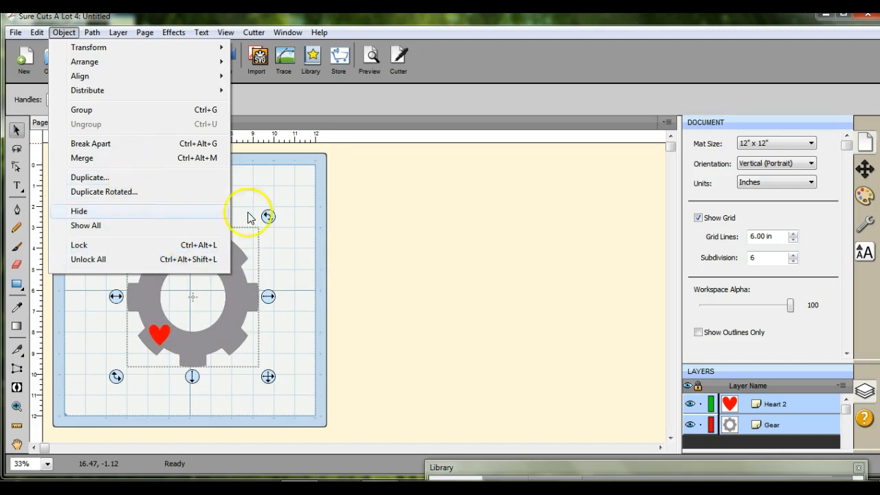
pyautogui.click(313, 218)
pyautogui.moveTo(77, 184); pyautogui.dragTo(275, 412)
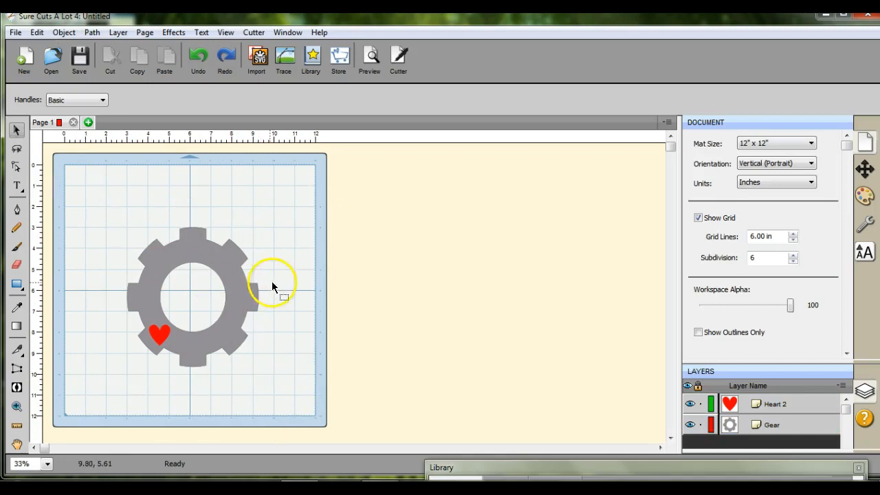
pyautogui.moveTo(246, 288); pyautogui.dragTo(473, 258)
pyautogui.click(156, 334)
pyautogui.moveTo(156, 334); pyautogui.dragTo(263, 354)
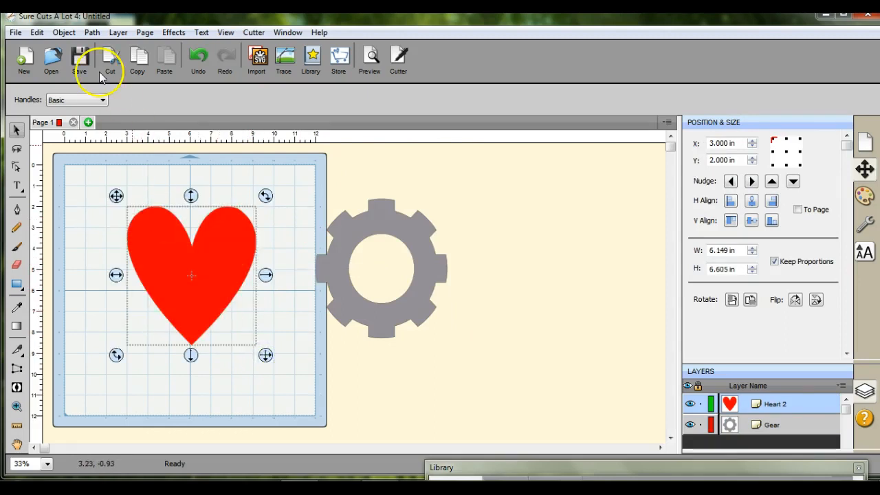
# Create a rotated duplicate of the heart with 2 total copies, Clockwise direction and a Custom rotation of 90 degrees
pyautogui.click(62, 33)
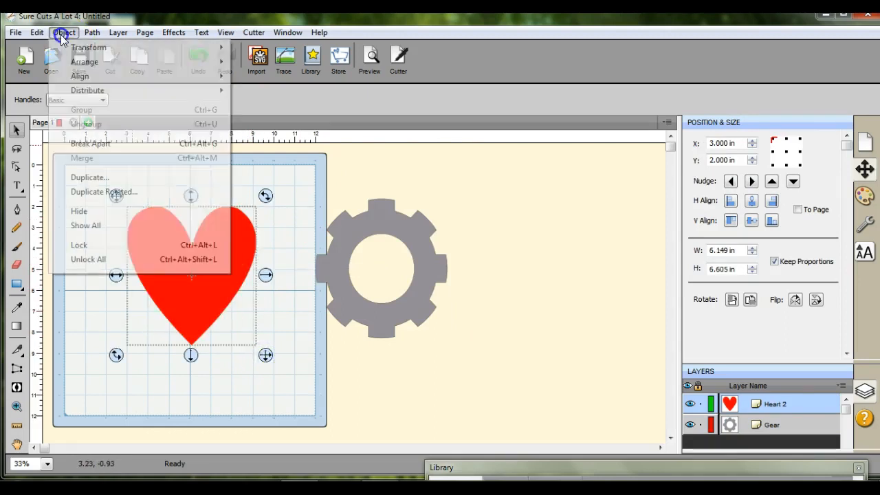
pyautogui.click(79, 193)
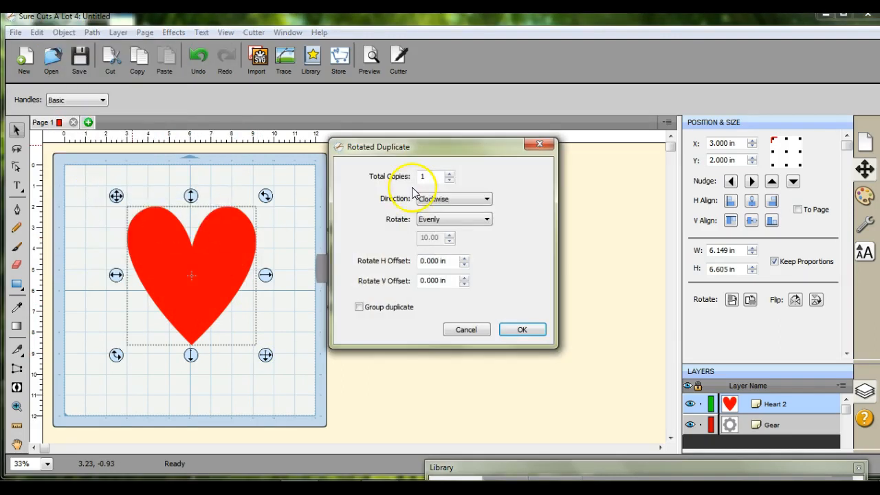
pyautogui.click(450, 175)
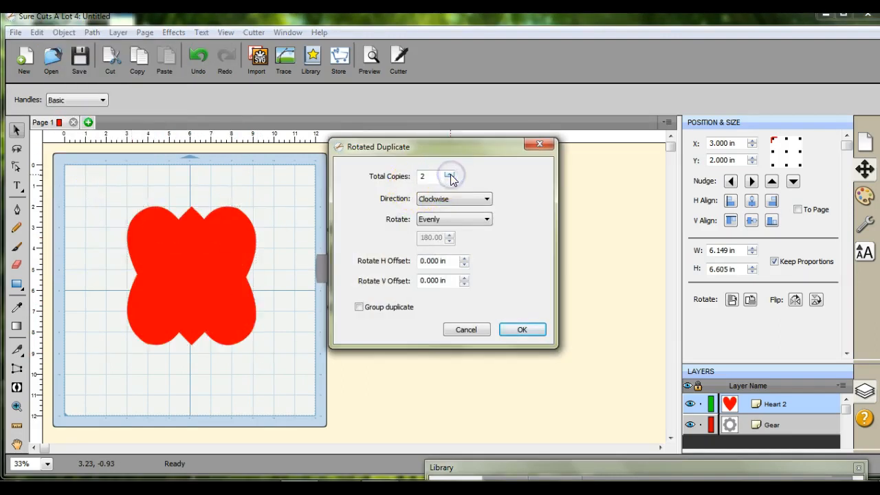
pyautogui.click(488, 220)
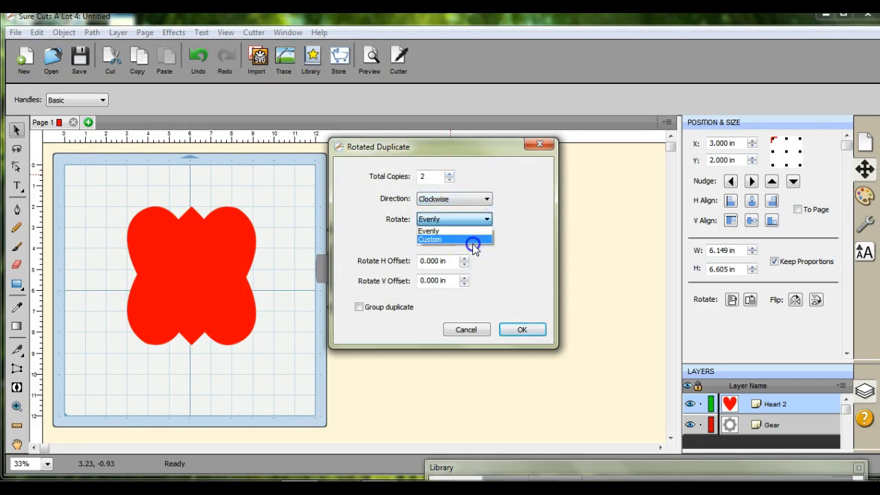
pyautogui.click(473, 240)
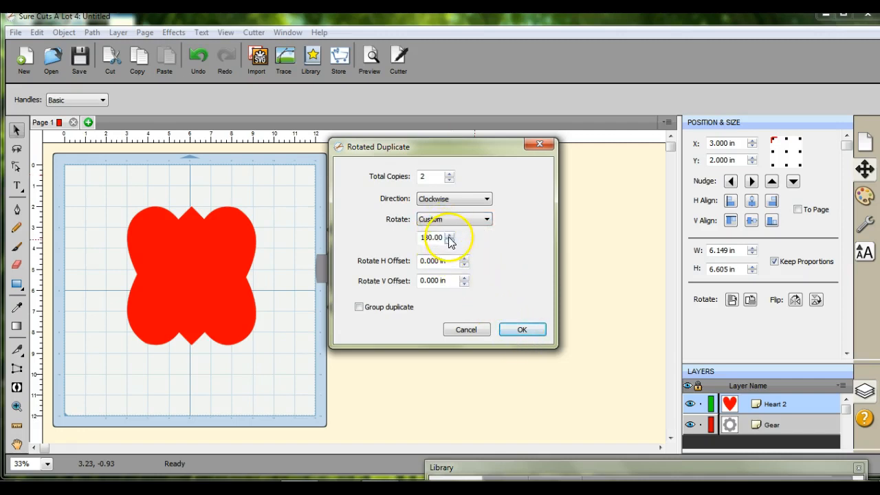
pyautogui.click(451, 236)
pyautogui.click(438, 235)
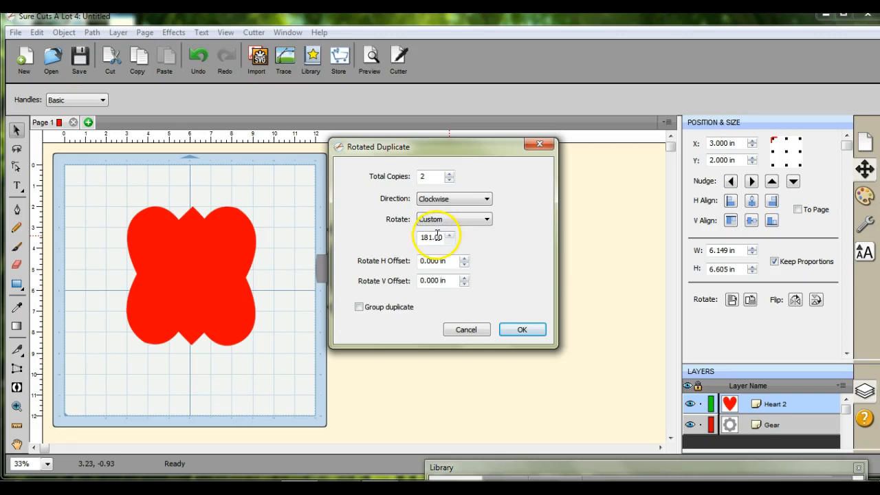
pyautogui.click(431, 237)
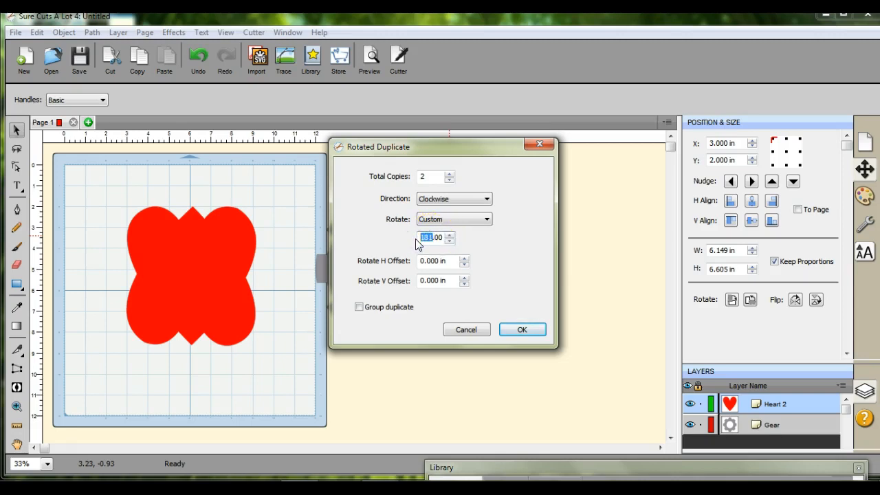
pyautogui.write('90')
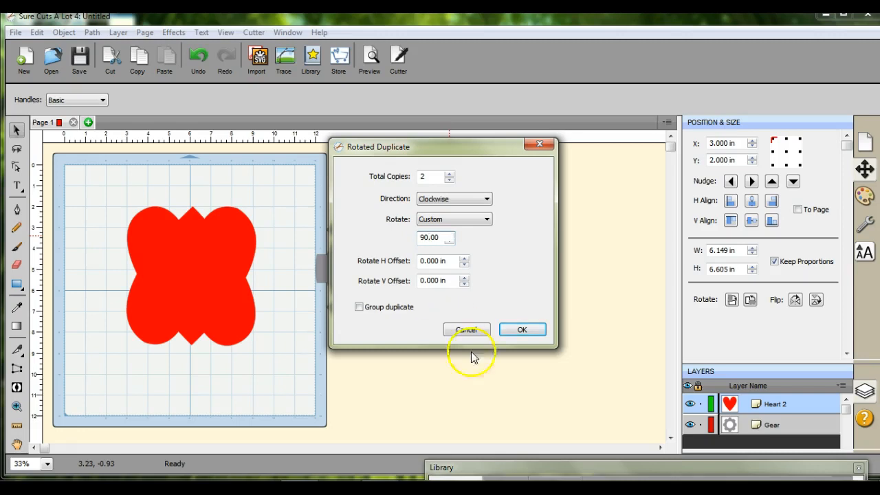
pyautogui.click(531, 327)
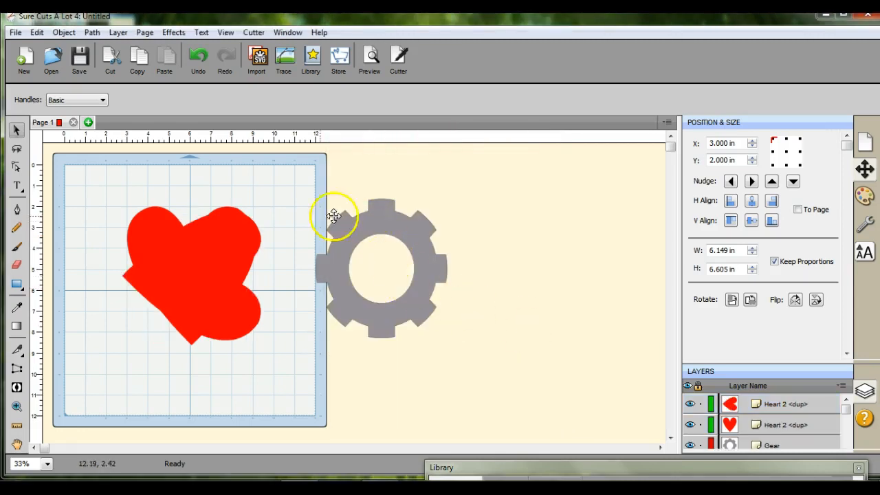
# Delete the gear beside the mat
pyautogui.moveTo(313, 181); pyautogui.dragTo(494, 391)
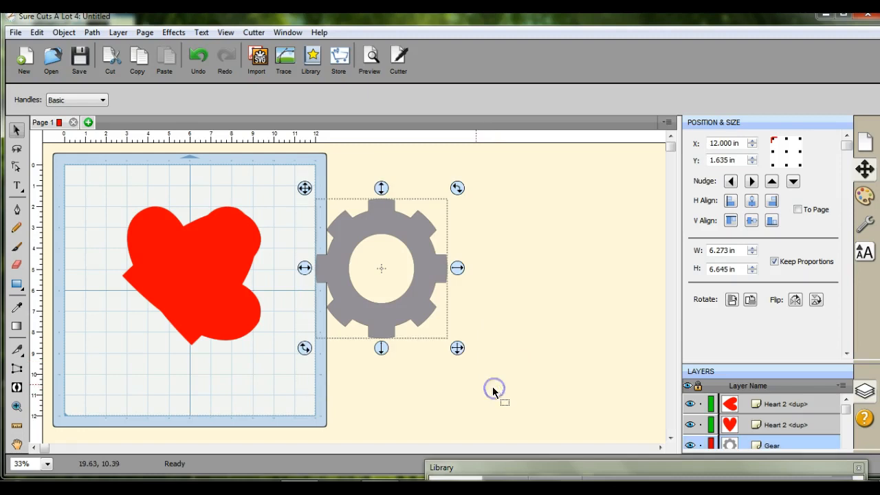
pyautogui.rightClick(422, 278)
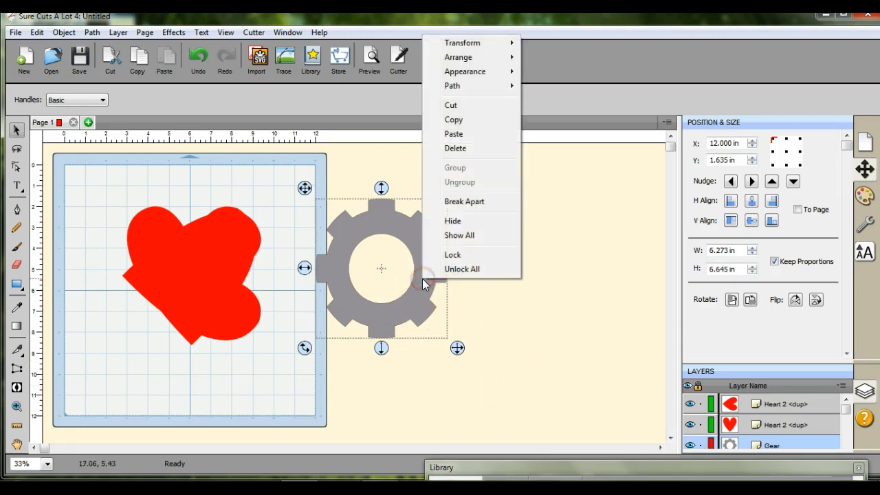
pyautogui.click(446, 148)
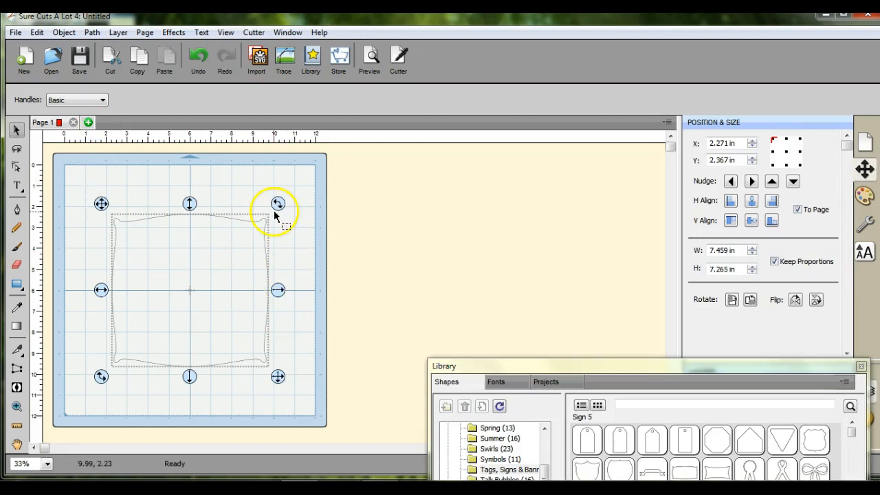
# Add an inset shadow layer of type Shadow to the frame shape, with a size of 0.09 in
pyautogui.click(183, 32)
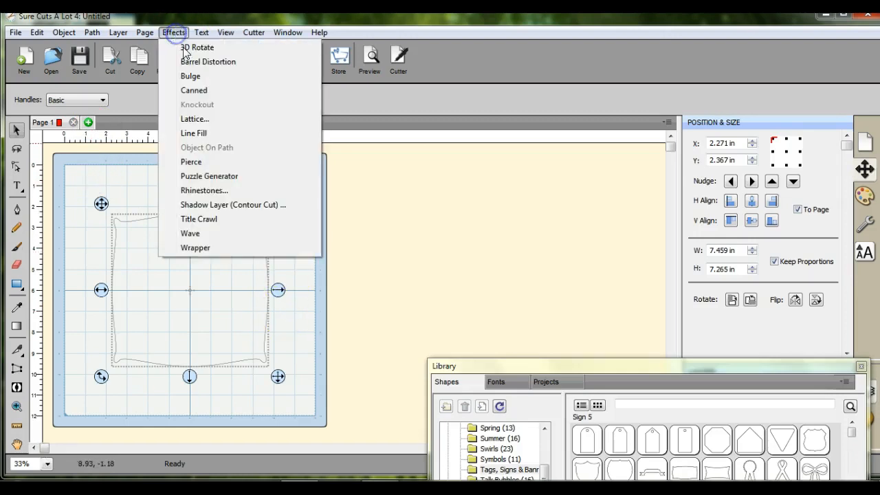
pyautogui.click(237, 205)
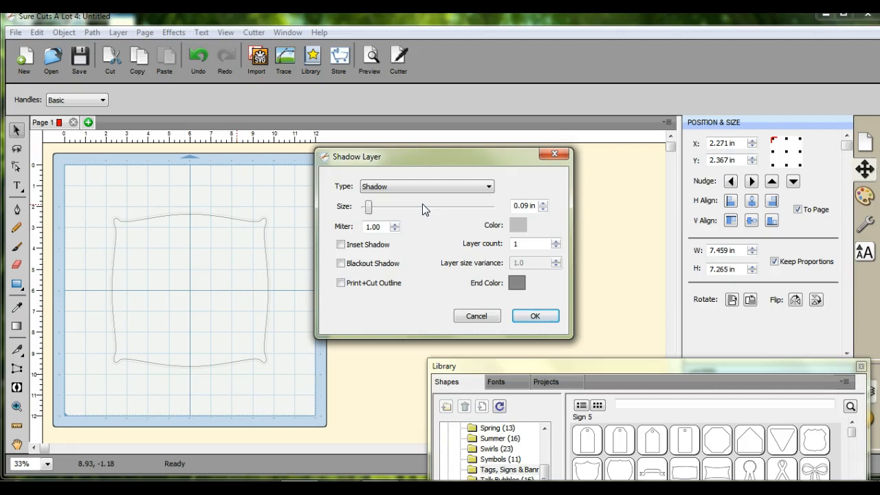
pyautogui.click(341, 245)
pyautogui.click(537, 316)
pyautogui.moveTo(367, 206); pyautogui.dragTo(371, 212)
pyautogui.moveTo(365, 208); pyautogui.dragTo(368, 210)
pyautogui.click(543, 209)
pyautogui.click(543, 203)
pyautogui.click(536, 317)
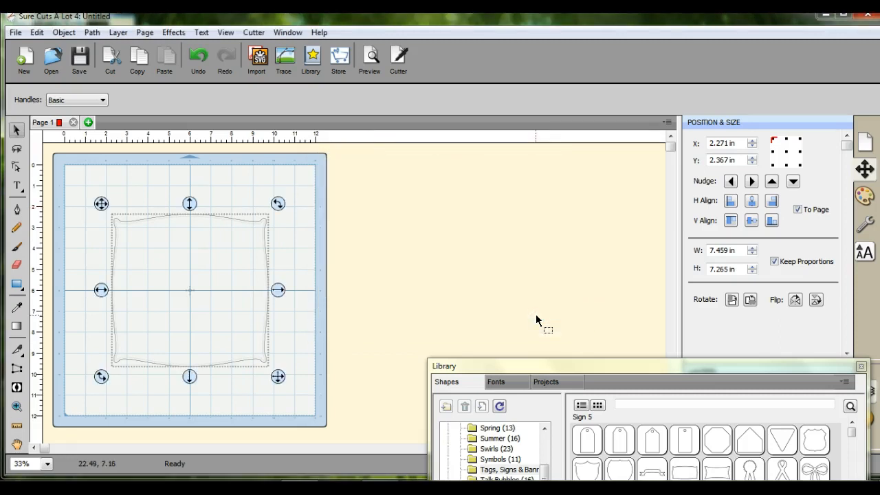
# Pull the original frame partly off the mat and shift its inset outline slightly to separate the two
pyautogui.click(102, 209)
pyautogui.moveTo(102, 209); pyautogui.dragTo(271, 211)
pyautogui.moveTo(167, 236)
pyautogui.mouseDown()
pyautogui.moveTo(150, 224)
pyautogui.moveTo(153, 231)
pyautogui.mouseUp()
# Center the original frame and the inset outline on the page, both horizontally and vertically
pyautogui.click(351, 269)
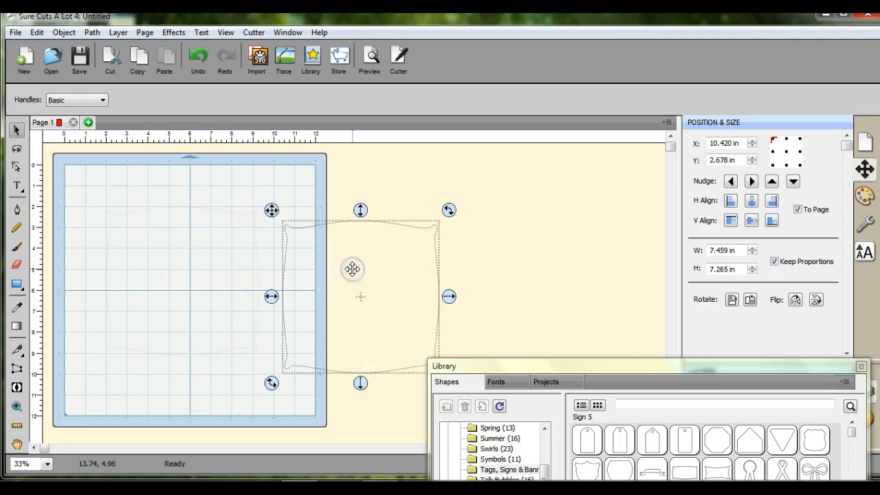
pyautogui.click(750, 202)
pyautogui.click(754, 220)
pyautogui.click(400, 237)
pyautogui.click(213, 281)
pyautogui.moveTo(214, 281); pyautogui.dragTo(255, 279)
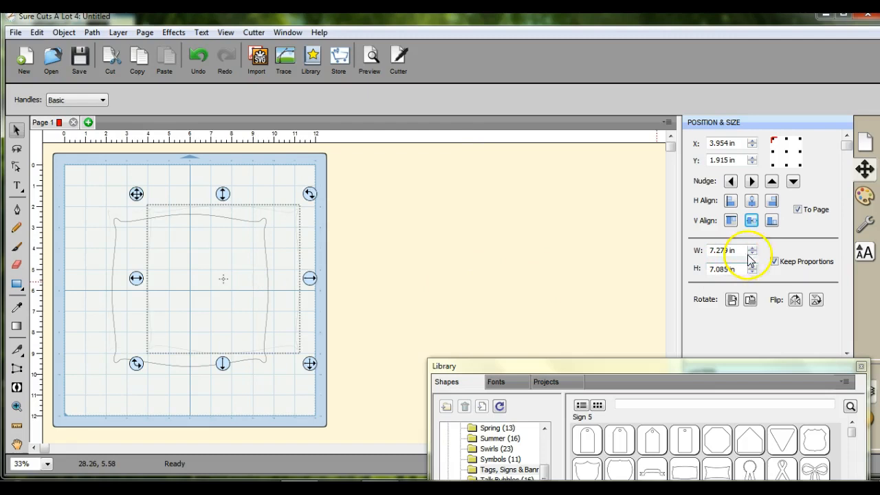
pyautogui.click(751, 200)
pyautogui.click(752, 220)
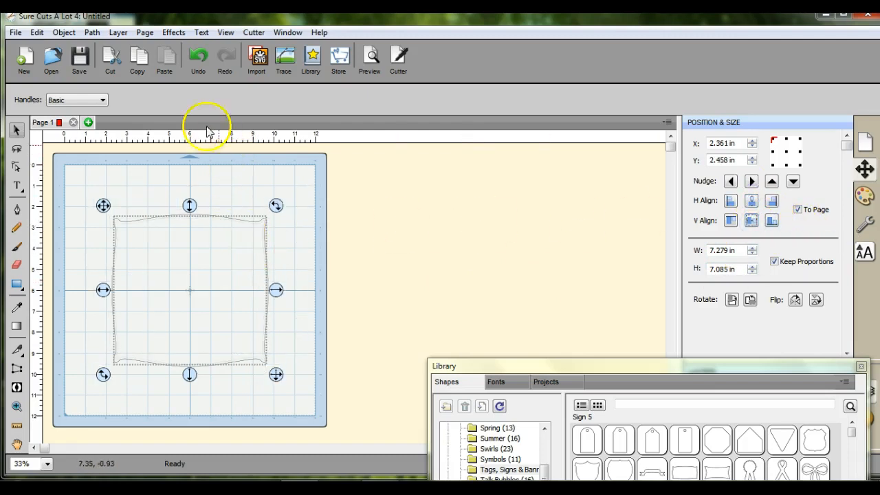
# Add a 0.09 in Shadow layer with a layer count of 2 to the inset outline
pyautogui.click(172, 32)
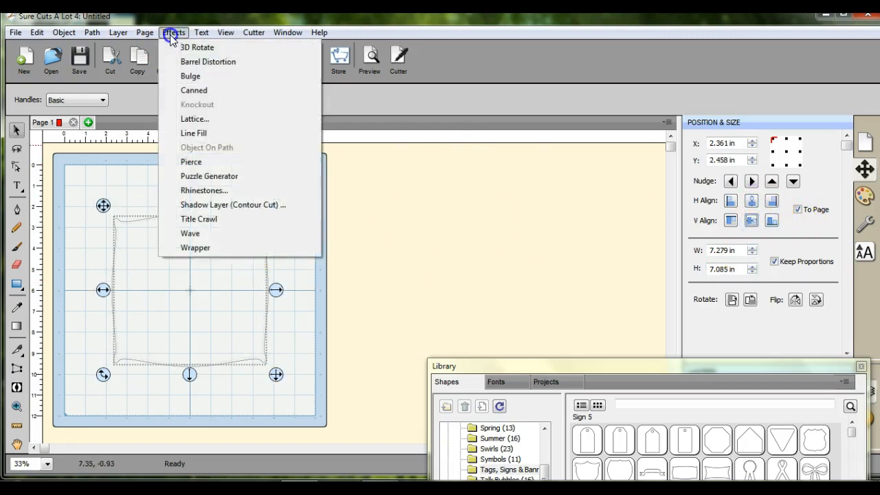
pyautogui.click(264, 205)
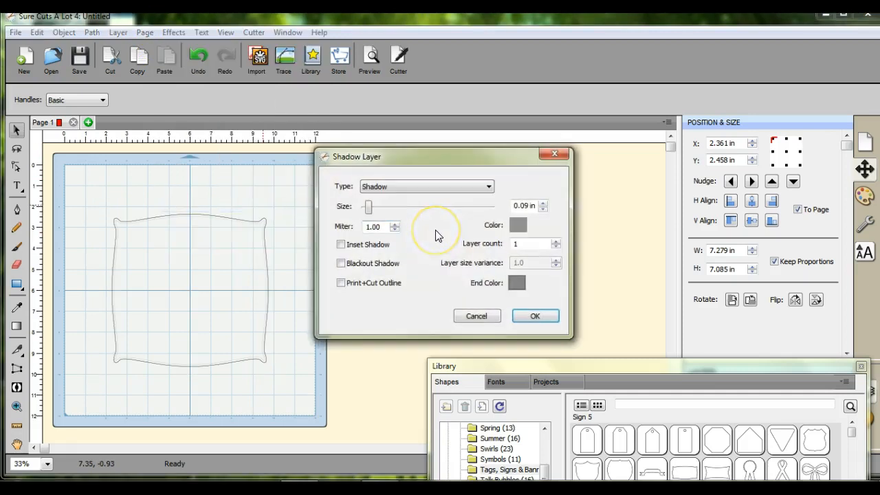
pyautogui.click(555, 242)
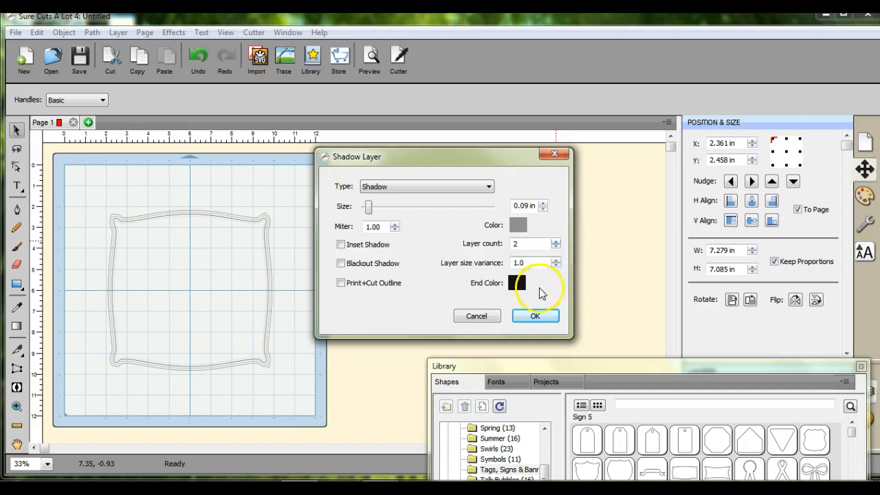
pyautogui.click(536, 318)
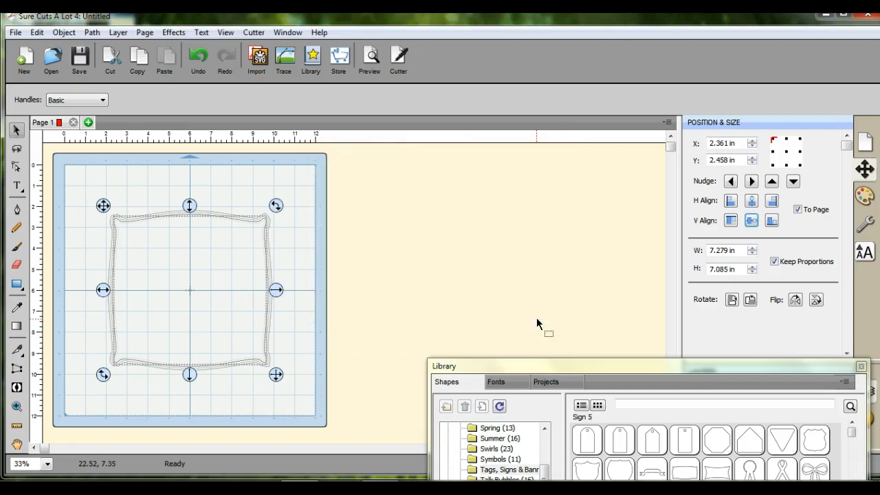
# Move the inset outline to the right off the mat and ungroup the two-layer shadow
pyautogui.moveTo(103, 205); pyautogui.dragTo(340, 200)
pyautogui.moveTo(114, 235)
pyautogui.mouseDown()
pyautogui.moveTo(171, 234)
pyautogui.moveTo(100, 232)
pyautogui.moveTo(114, 232)
pyautogui.mouseUp()
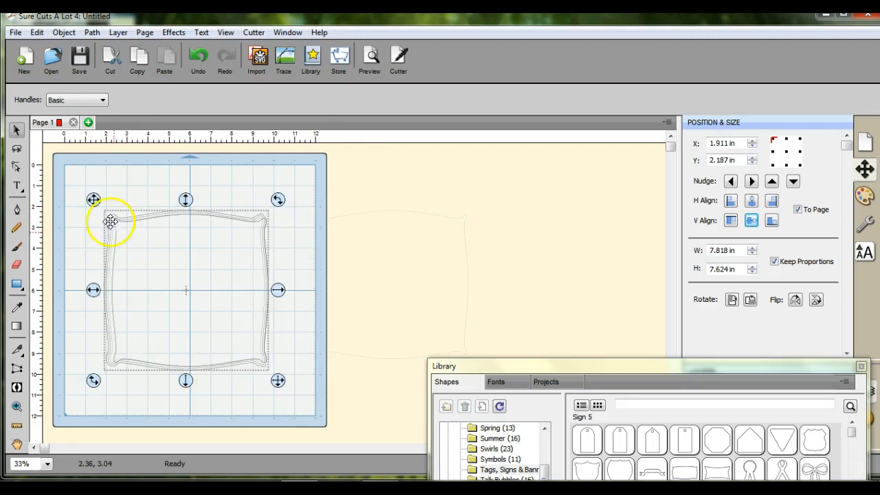
pyautogui.click(55, 33)
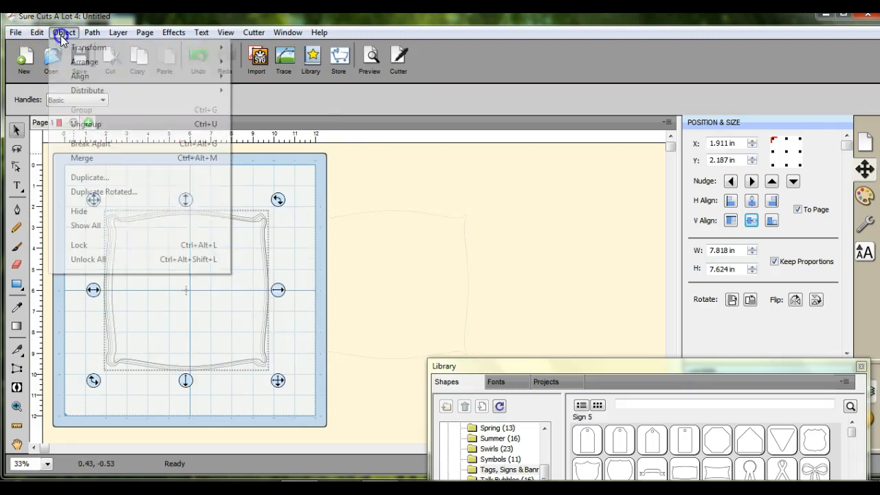
pyautogui.click(108, 126)
# Spread the ungrouped frame outlines apart and center the original outline on the page horizontally and vertically
pyautogui.moveTo(161, 243); pyautogui.dragTo(282, 237)
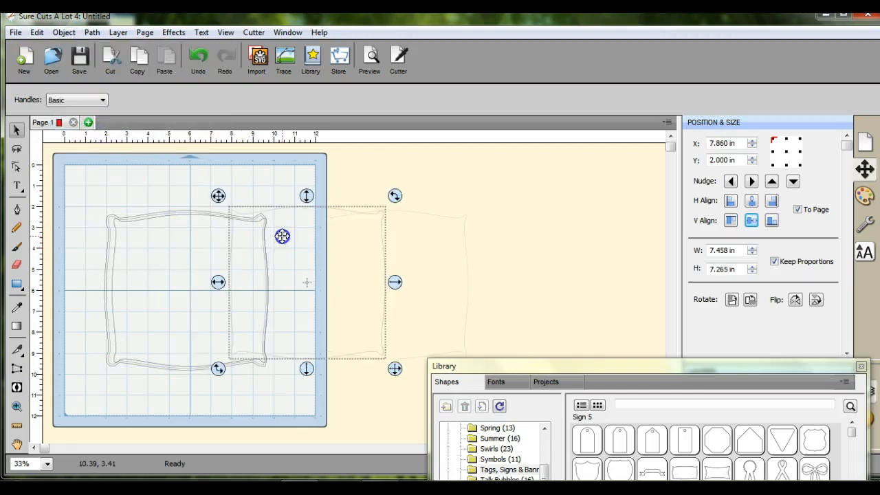
pyautogui.moveTo(120, 256); pyautogui.dragTo(165, 273)
pyautogui.moveTo(119, 257); pyautogui.dragTo(116, 282)
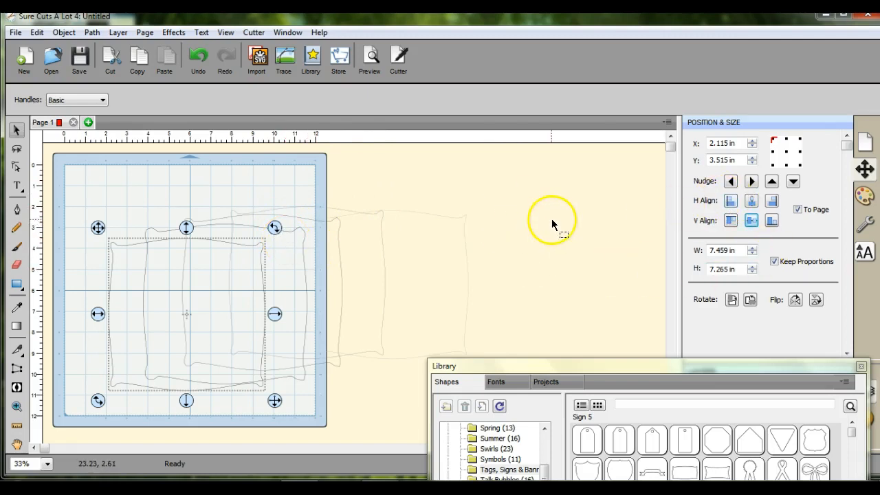
pyautogui.click(751, 220)
pyautogui.click(750, 201)
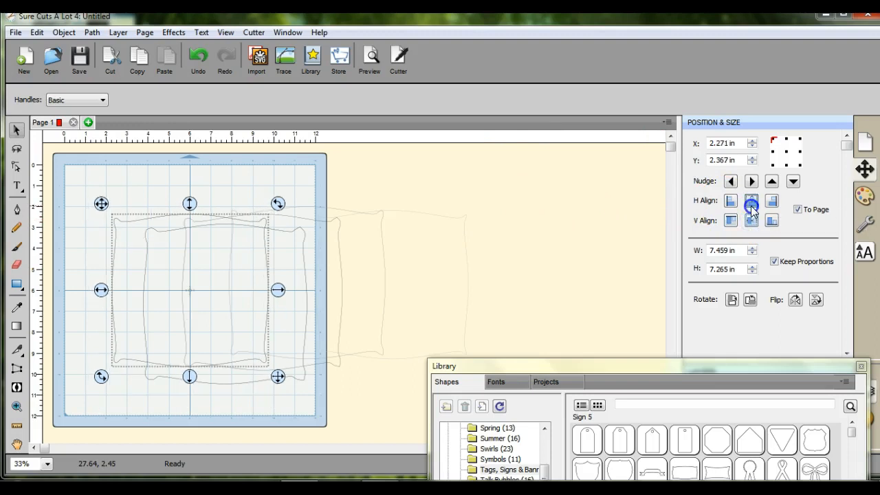